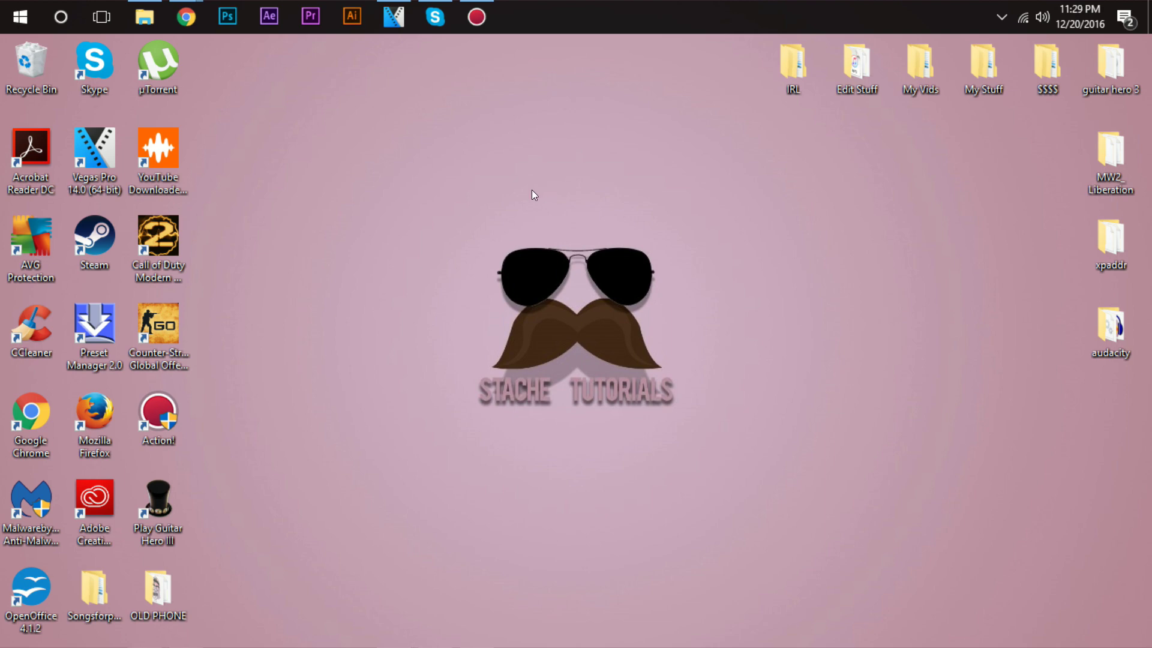
# Download the Preset Manager 2.0 installer, presetmngr20k (4).exe, from the Sony Creative Software page.
pyautogui.moveTo(204, 13)
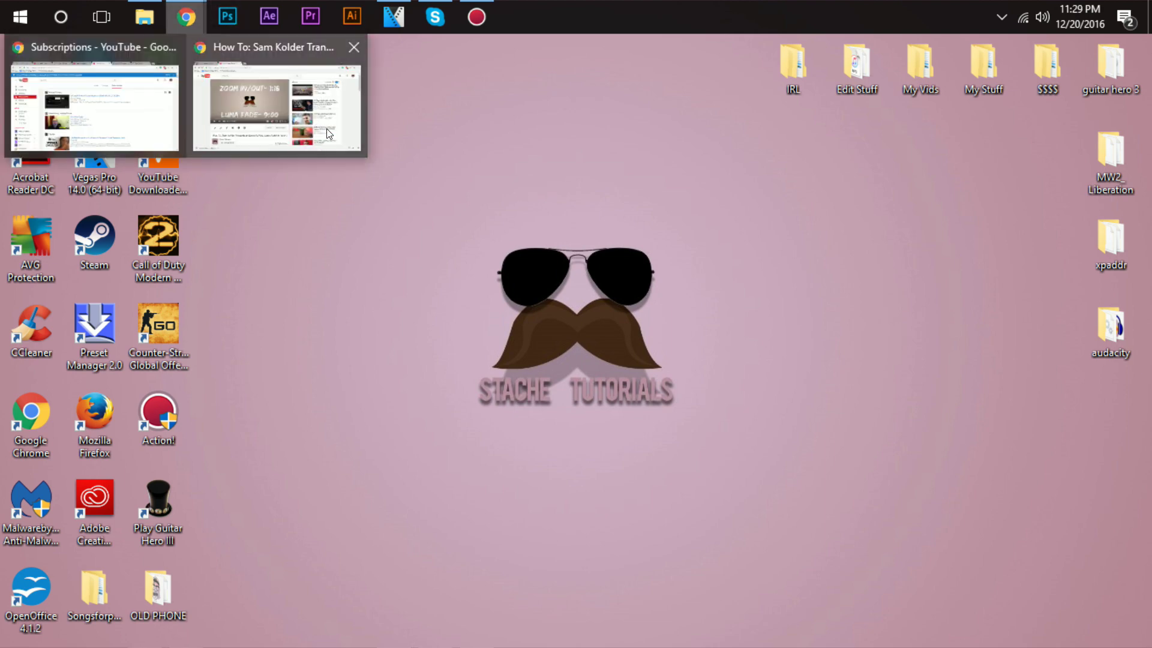
pyautogui.click(217, 96)
pyautogui.click(106, 47)
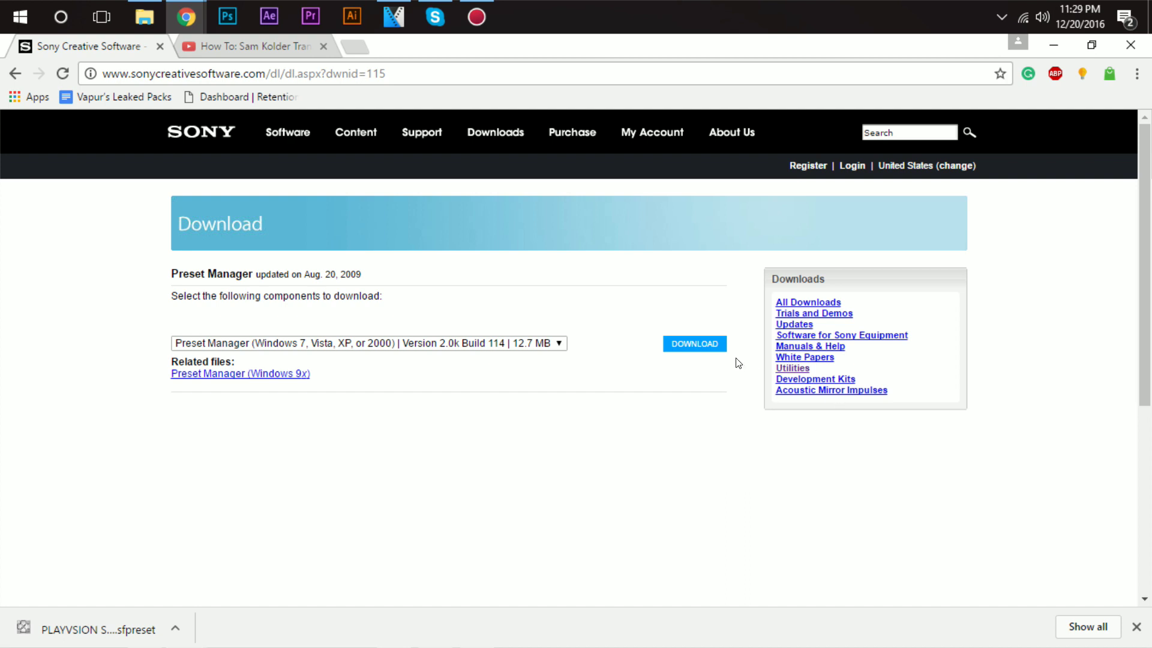
pyautogui.click(683, 347)
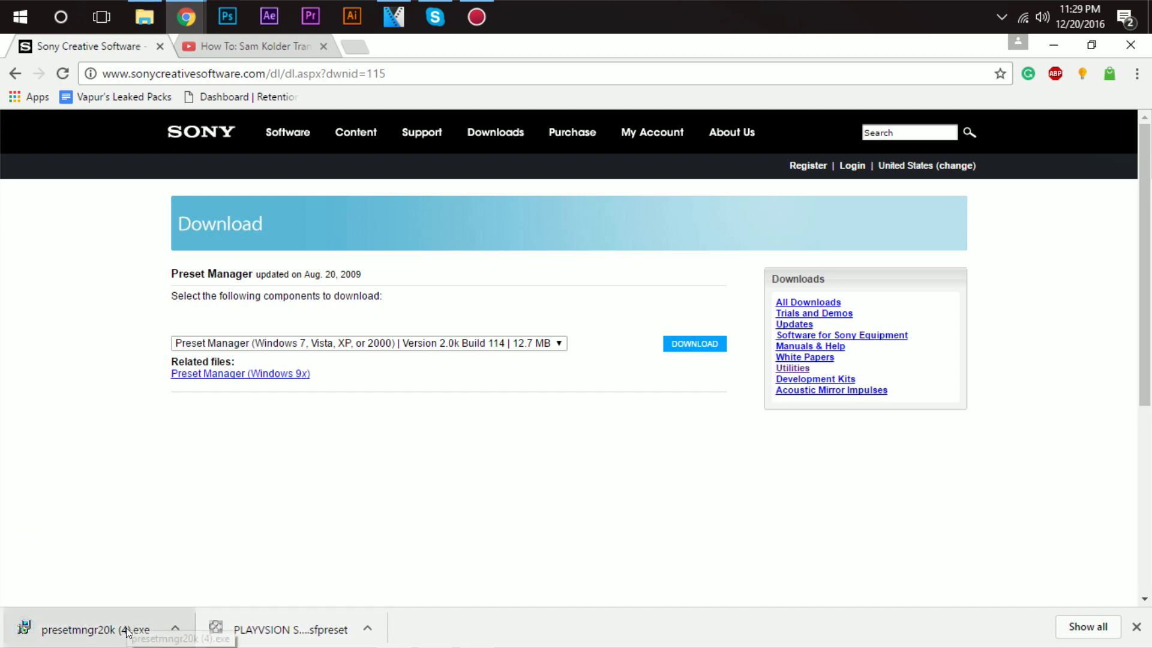
# Run presetmngr20k (4).exe with admin approval and dismiss its already-installed notice.
pyautogui.click(127, 631)
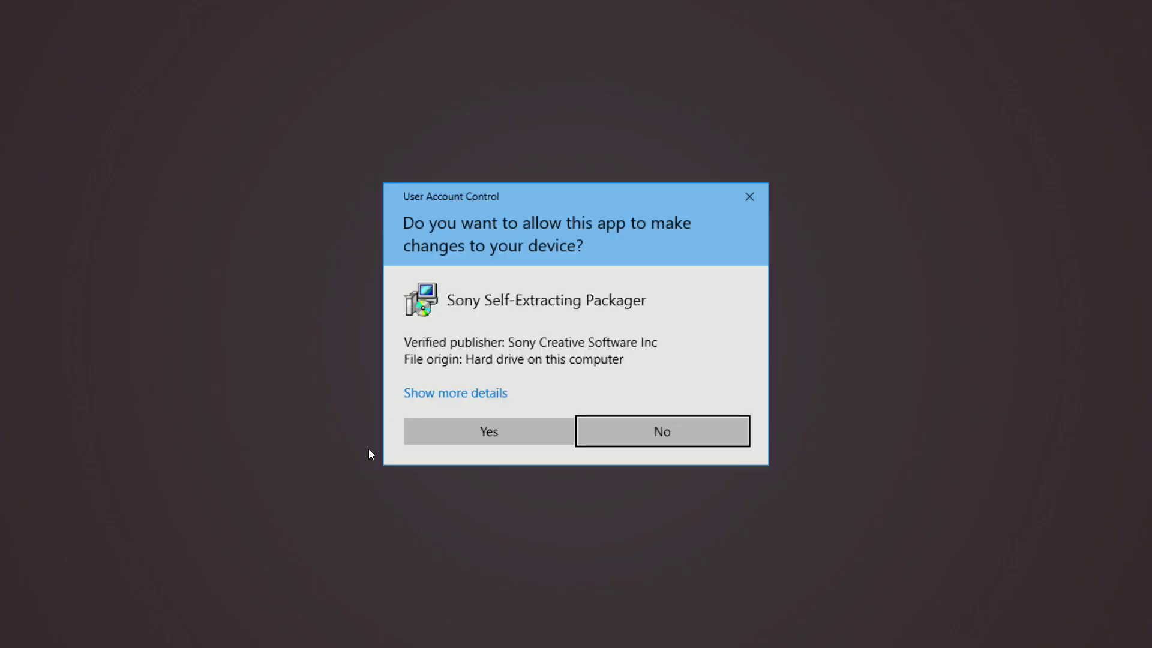
pyautogui.click(503, 436)
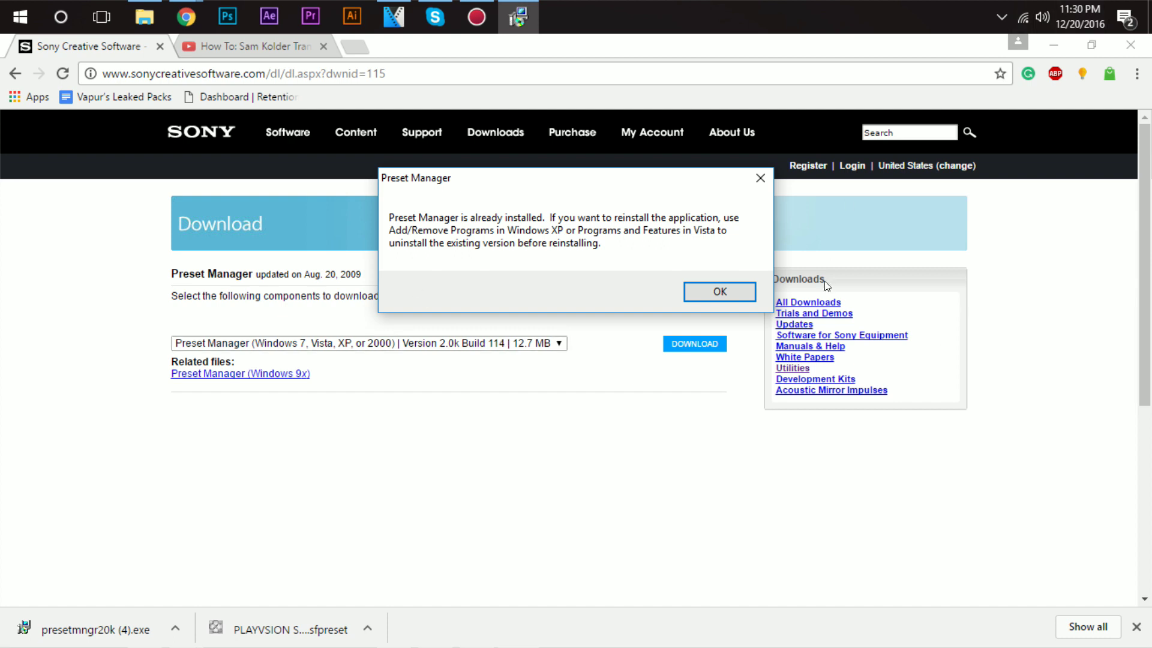
pyautogui.click(757, 180)
# Clear Chrome off the desktop and launch Preset Manager 2.0 from its desktop shortcut.
pyautogui.click(1056, 47)
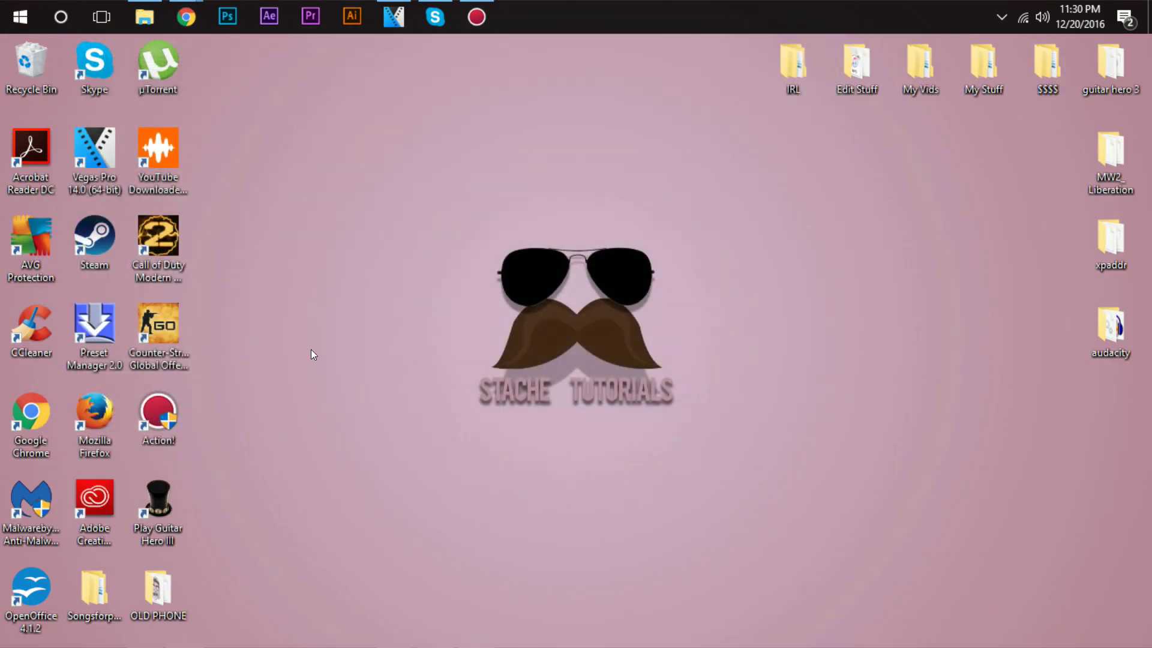
pyautogui.click(61, 16)
pyautogui.click(589, 364)
pyautogui.press('super+s')
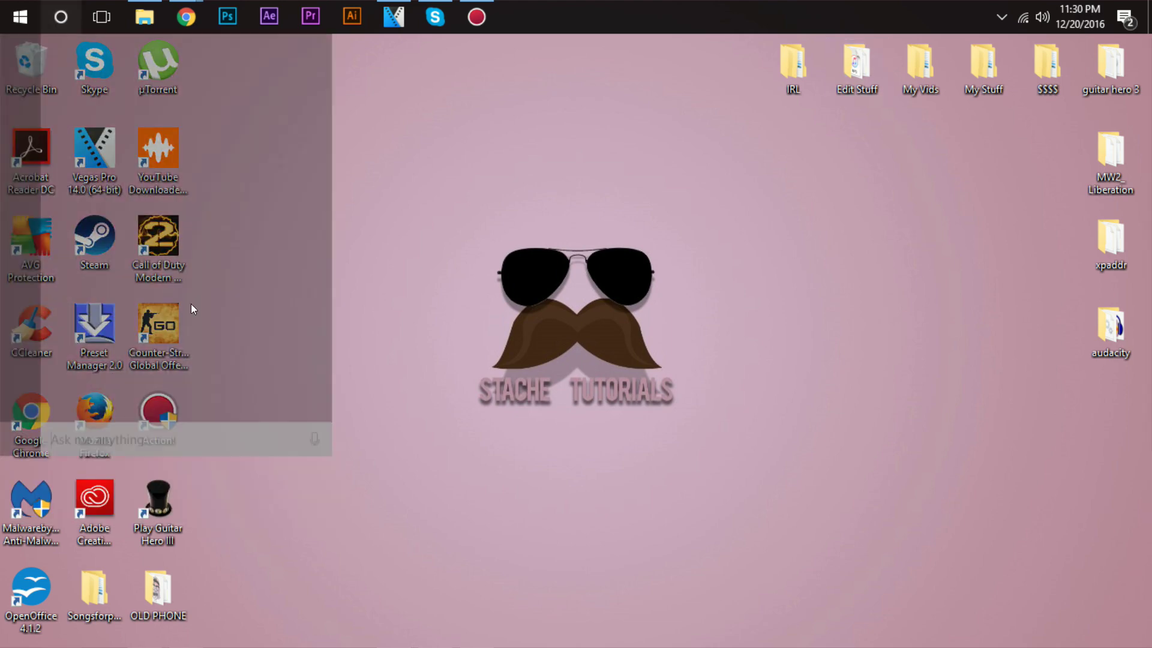
pyautogui.press('Escape')
pyautogui.doubleClick(112, 303)
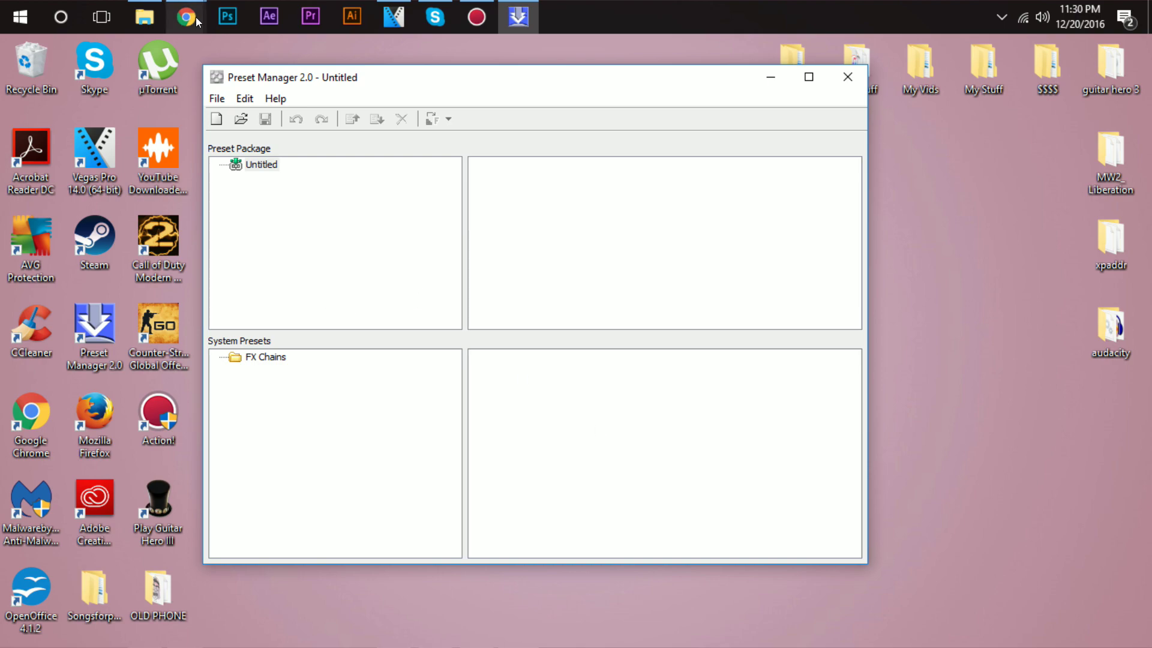
# Expand the YouTube tutorial's description to reveal its preset download links.
pyautogui.moveTo(197, 22)
pyautogui.click(276, 96)
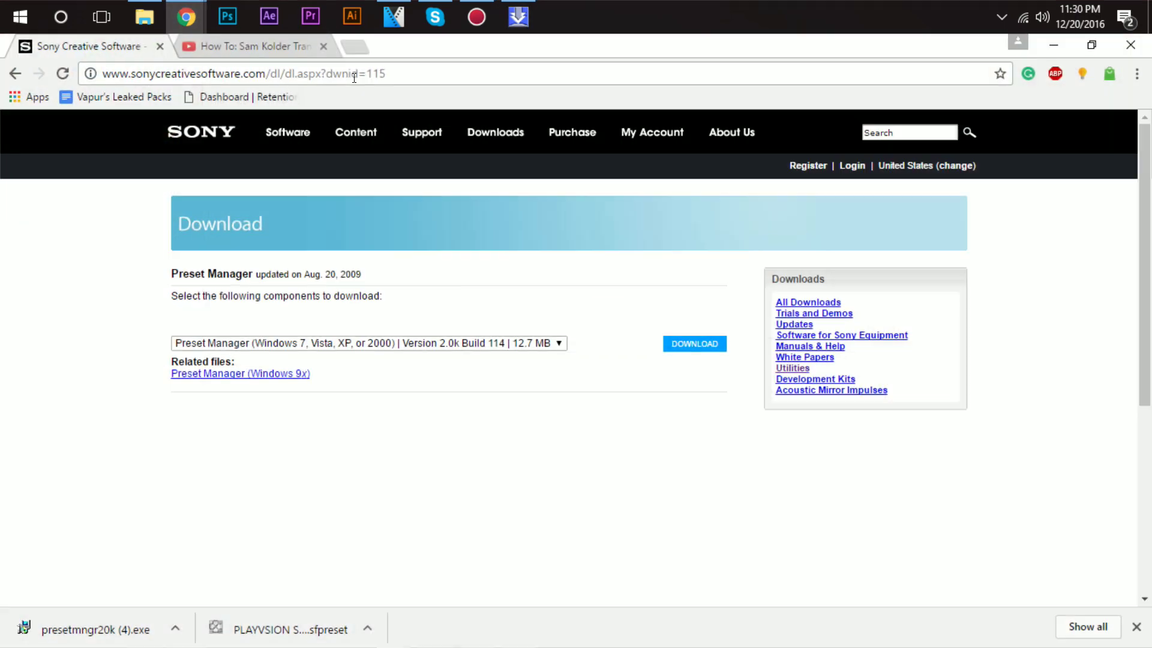
pyautogui.click(273, 49)
pyautogui.scroll(-4, 147, 234)
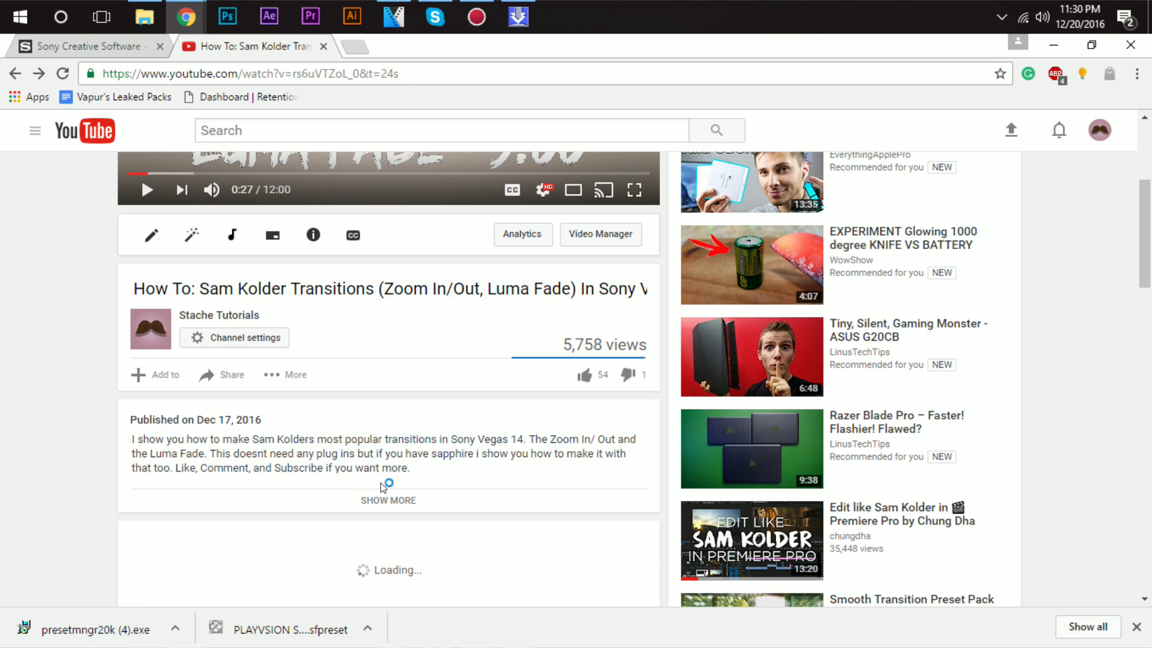
pyautogui.click(387, 499)
pyautogui.scroll(-4, 41, 407)
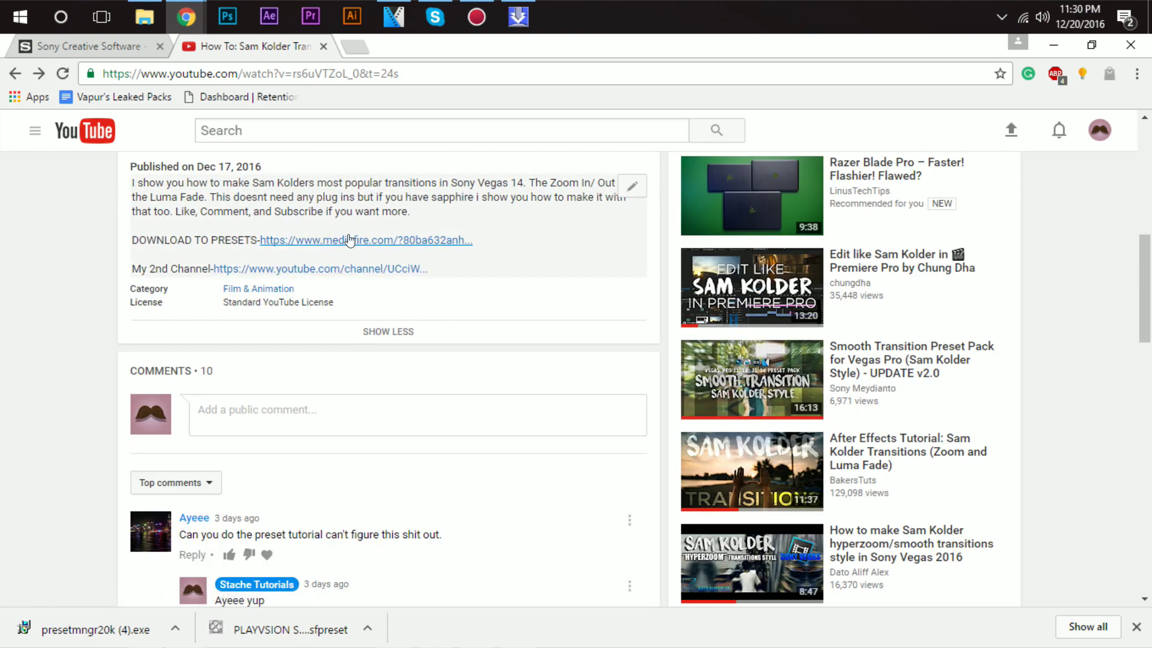
# Download the PLAYVSION Smooth Transition V2.0 .sfpreset file from MediaFire.
pyautogui.click(378, 242)
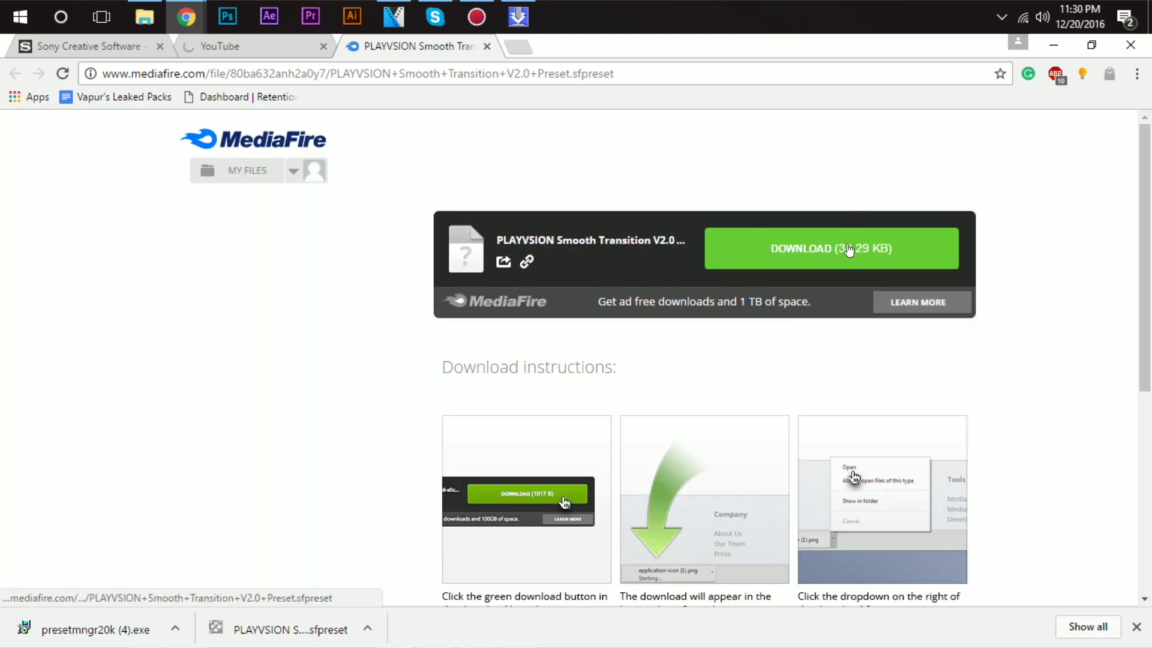
pyautogui.click(848, 250)
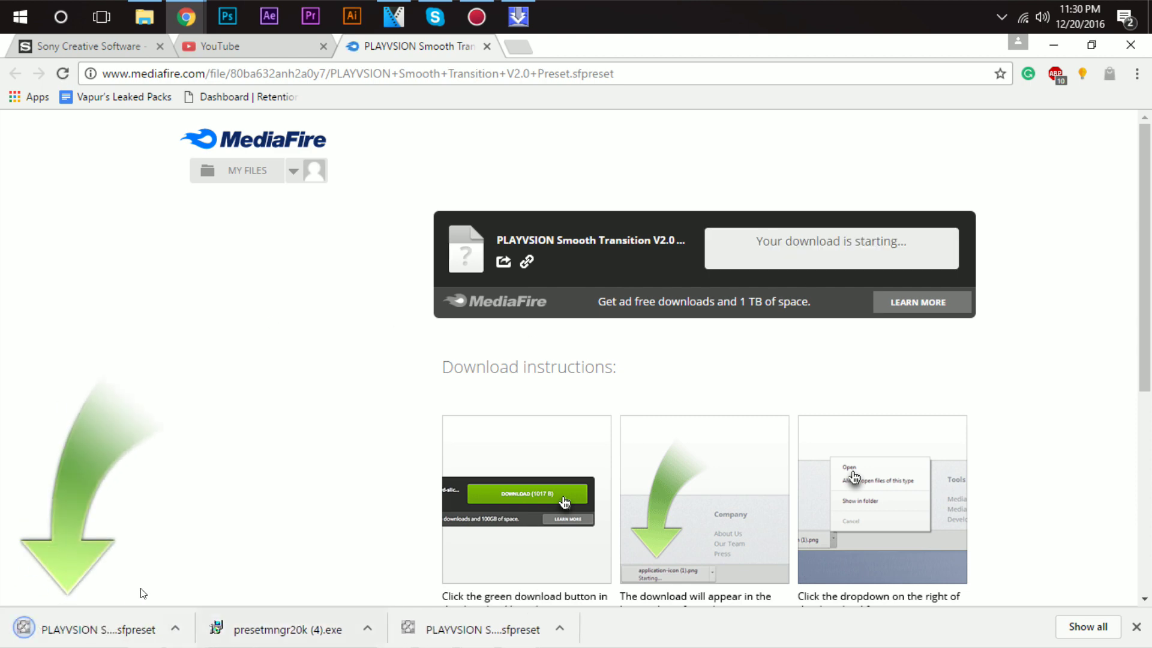
pyautogui.click(1048, 47)
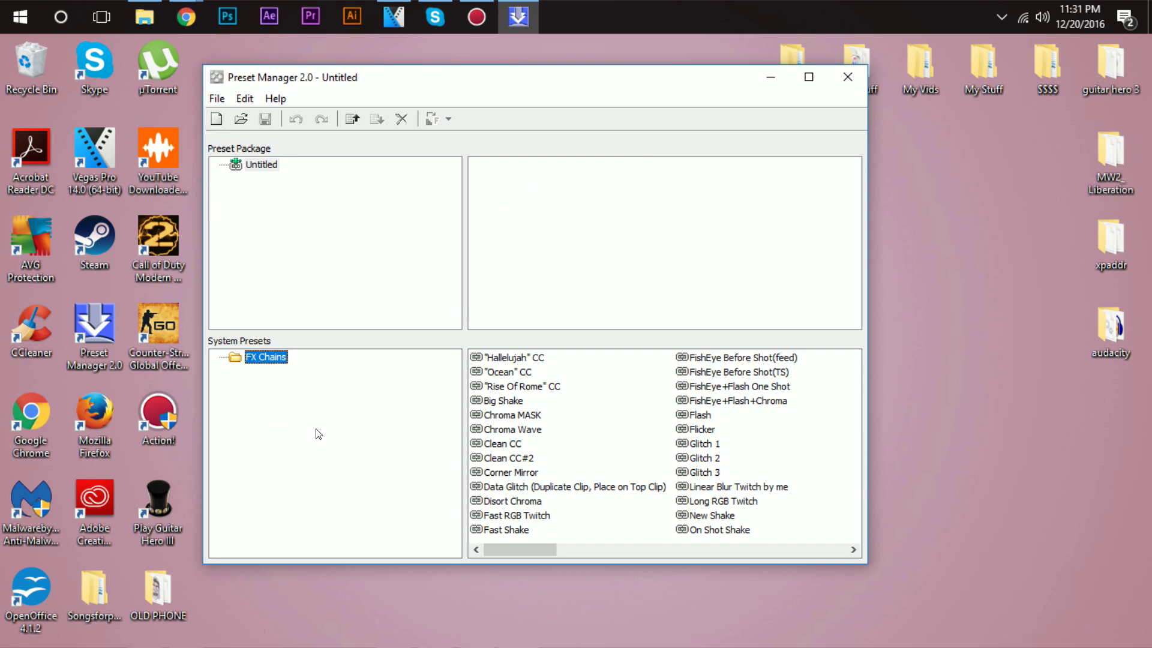
# Open PLAYVSION Smooth Transition V2.0 Preset.sfpreset from Desktop > Edit Stuff > Packs.
pyautogui.moveTo(541, 83); pyautogui.dragTo(632, 84)
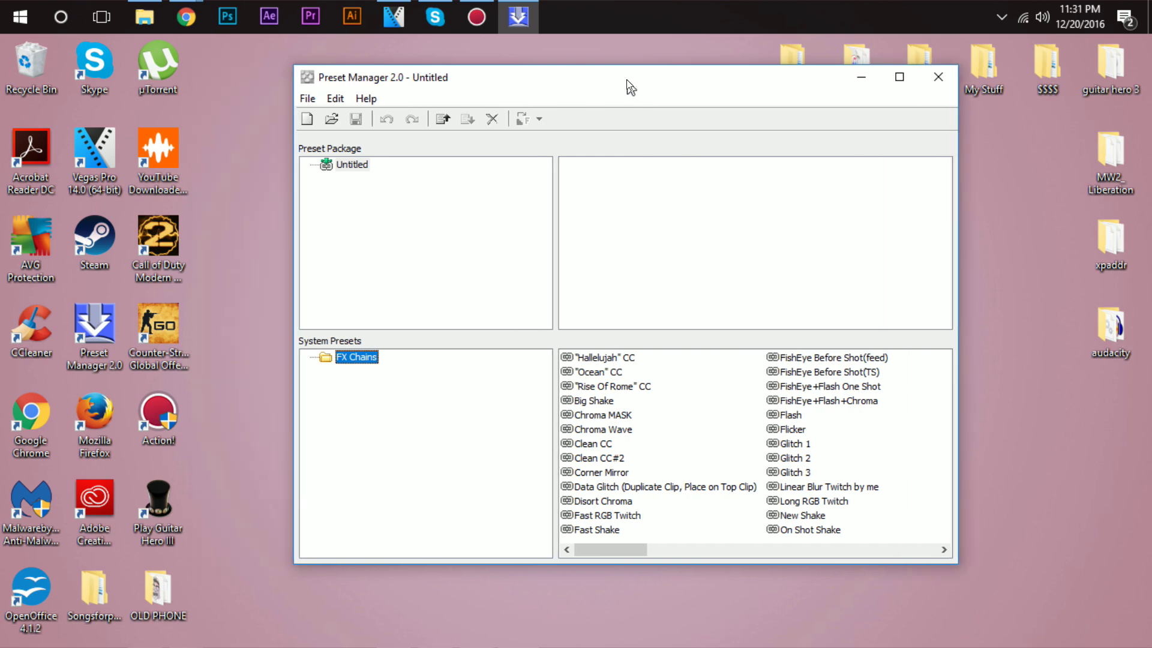
pyautogui.click(307, 98)
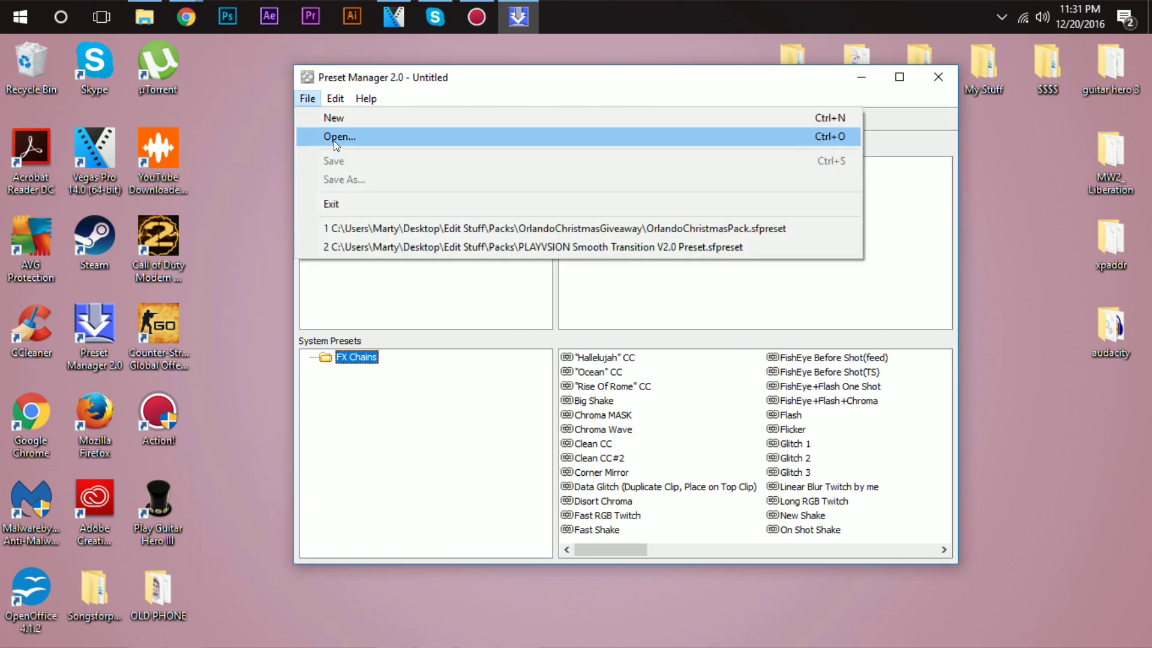
pyautogui.click(334, 141)
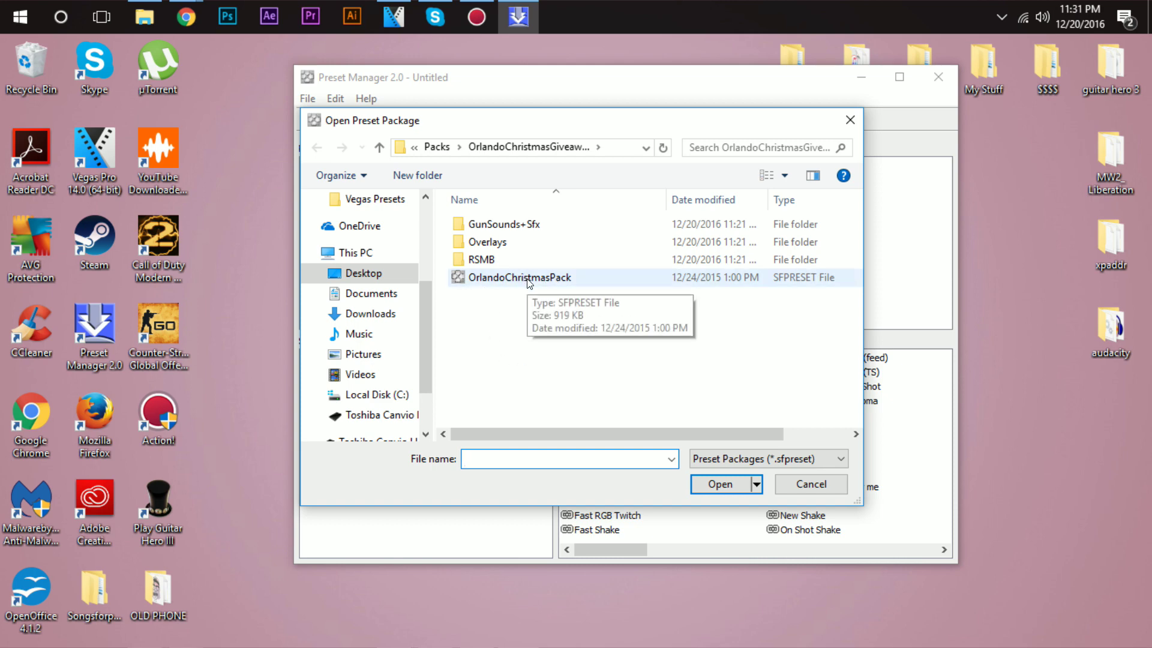
pyautogui.click(443, 148)
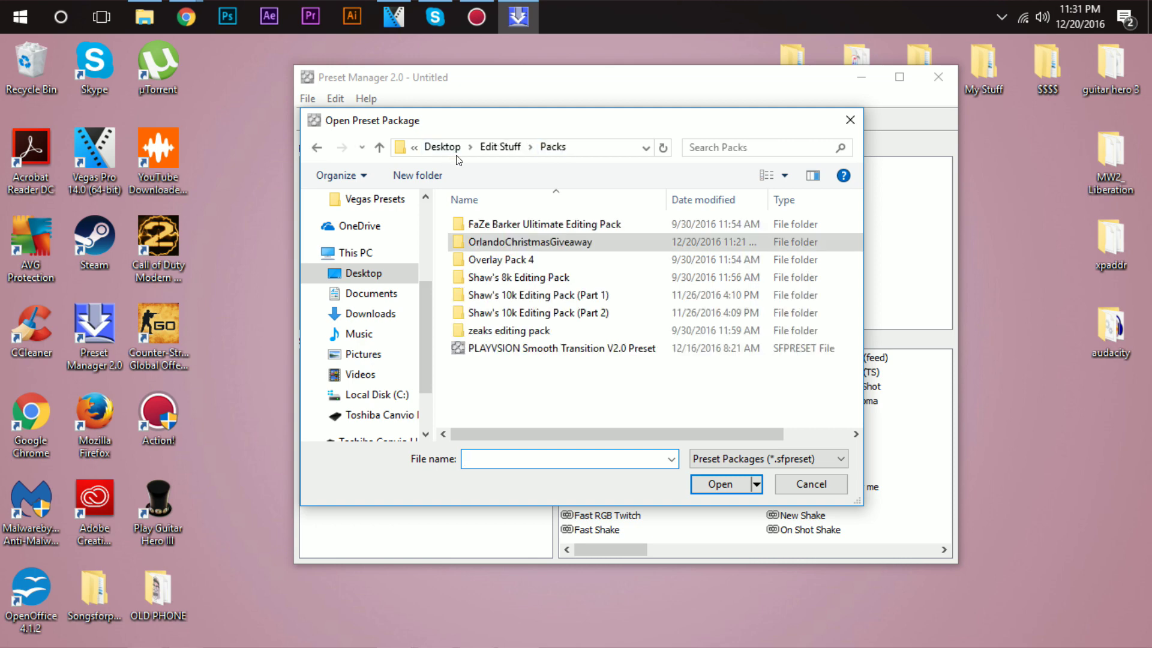
pyautogui.click(565, 349)
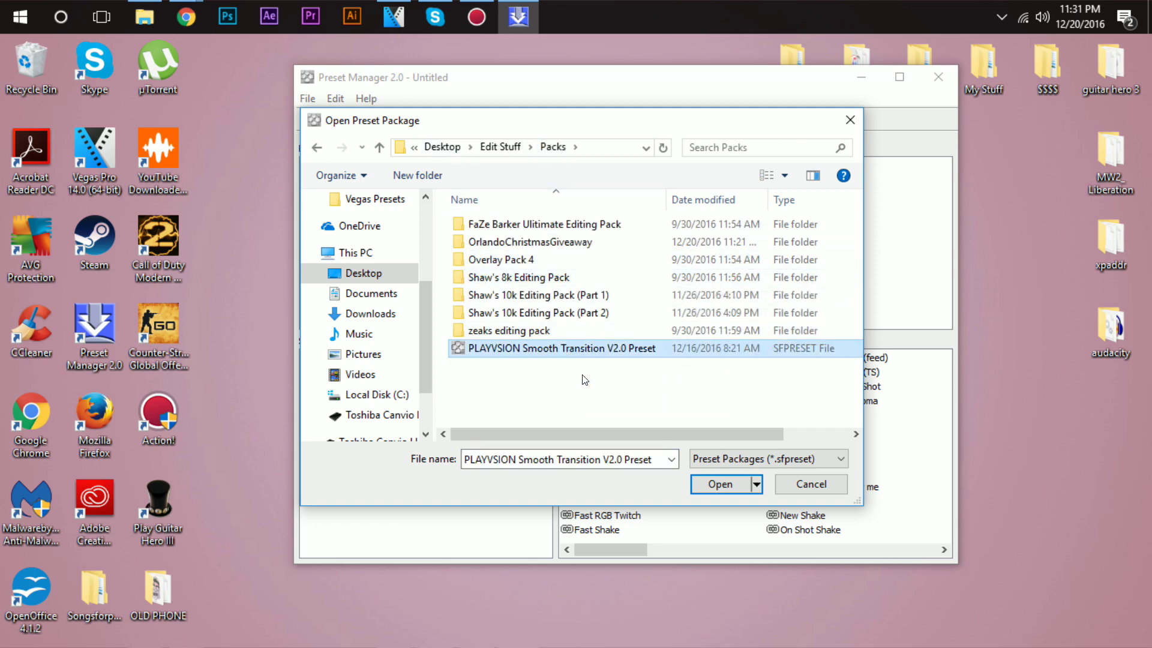
pyautogui.doubleClick(590, 347)
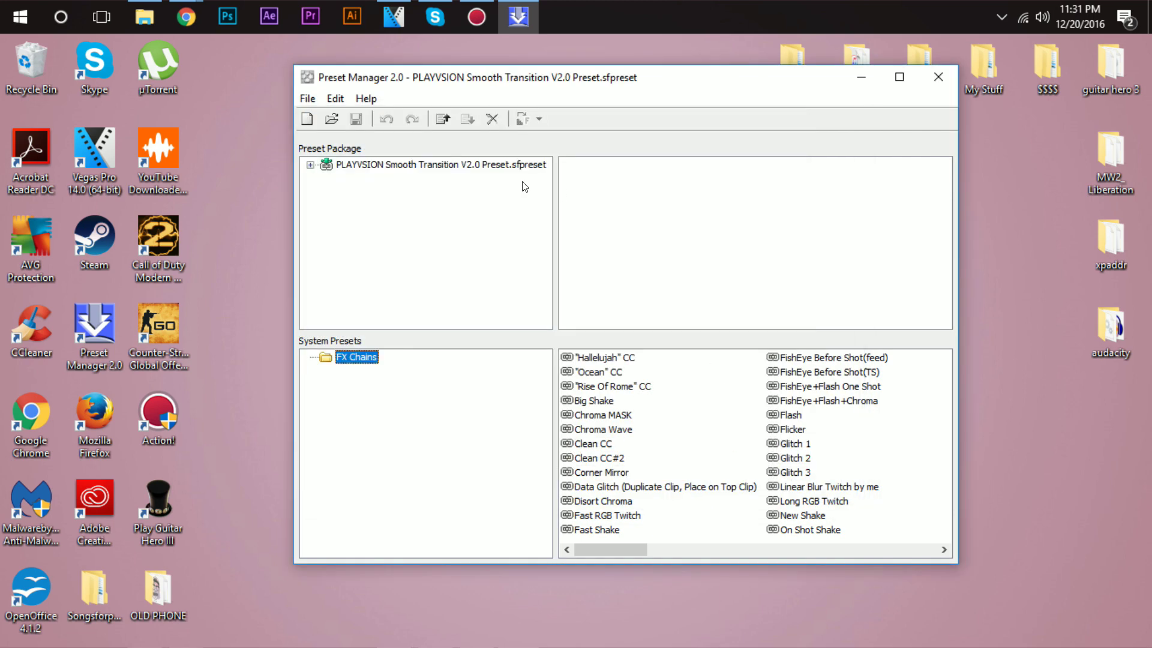
# Open the package's FX Chains, select all 16 Smooth Transition presets, then close Preset Manager.
pyautogui.click(438, 164)
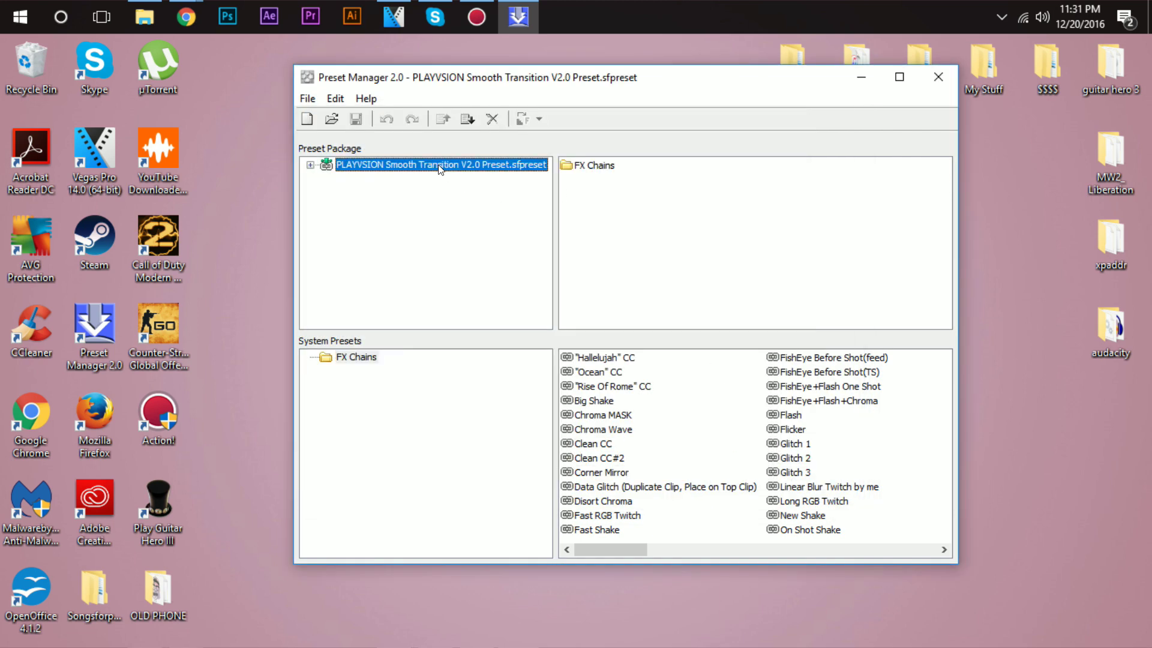
pyautogui.click(591, 168)
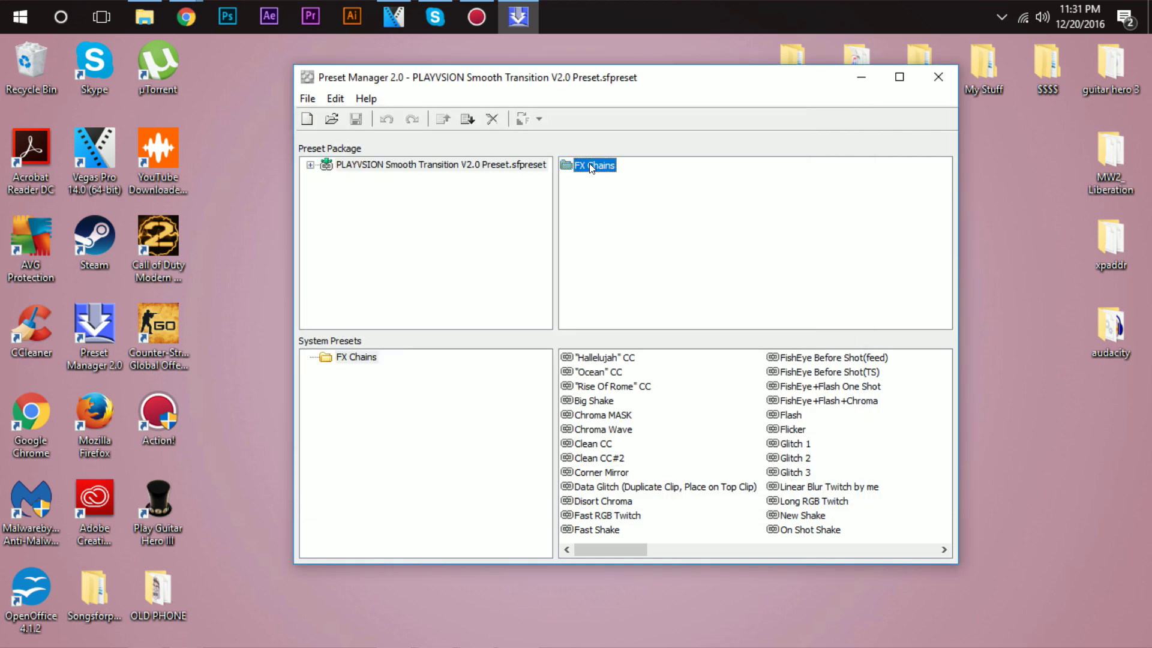
pyautogui.doubleClick(591, 166)
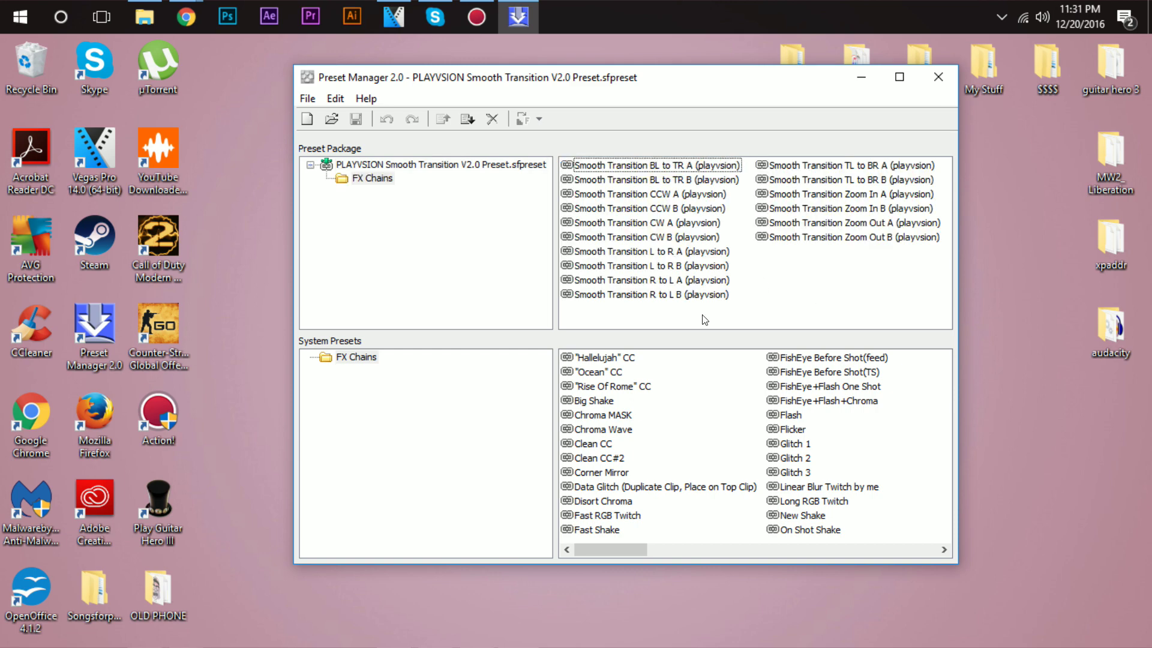
pyautogui.moveTo(631, 313); pyautogui.dragTo(864, 127)
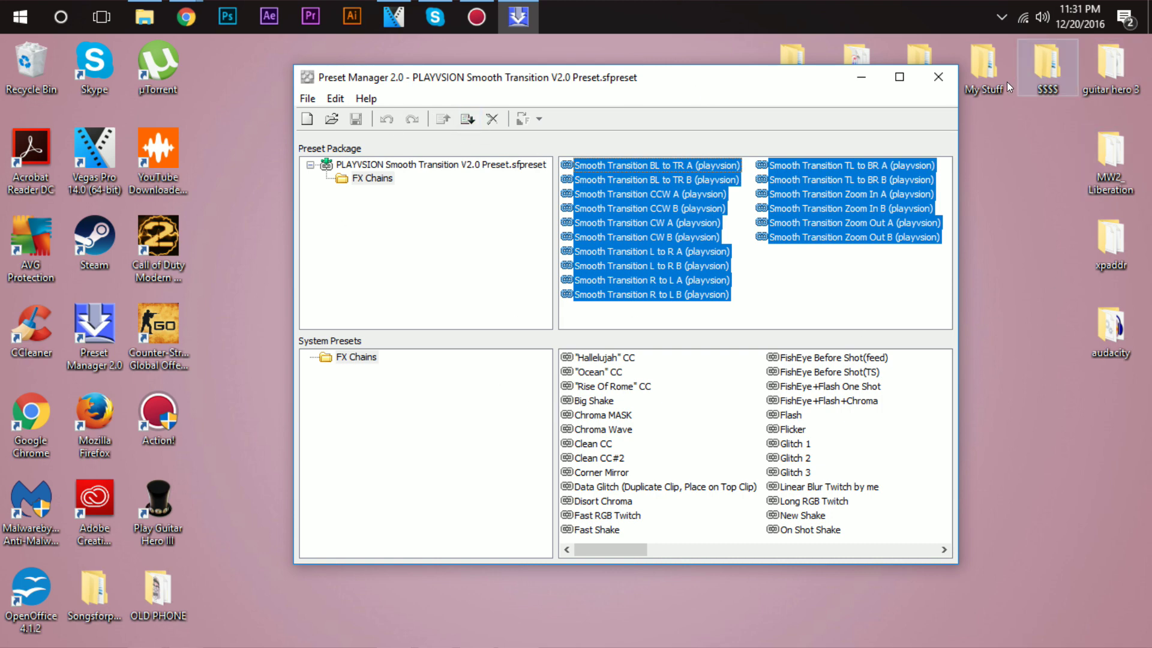
pyautogui.click(940, 76)
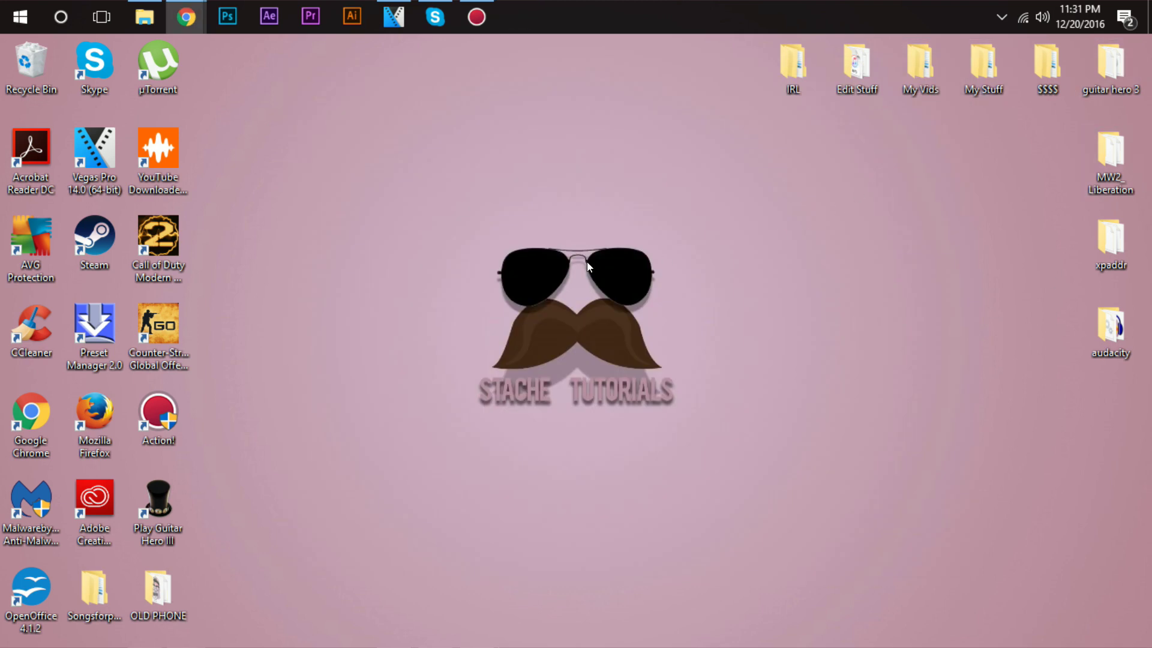
# In VEGAS Pro, select the Dd2 Frags-1 clip on track 5 and open its Video FX plug-in list.
pyautogui.click(394, 20)
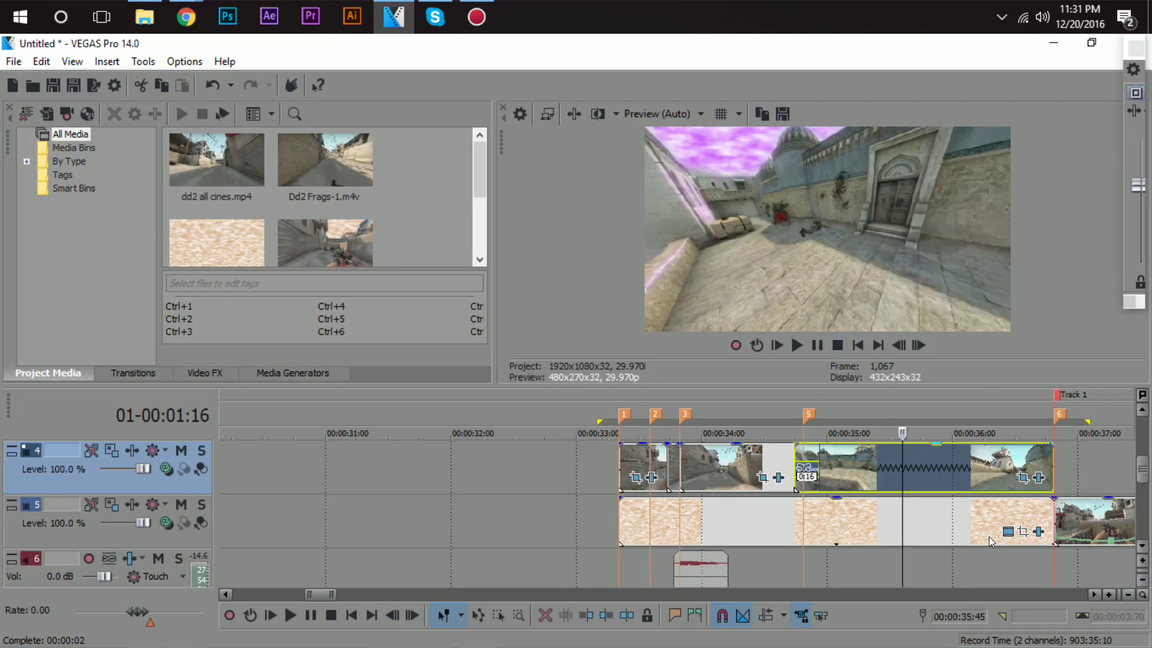
pyautogui.scroll(-2, 988, 536)
pyautogui.scroll(-2, 760, 476)
pyautogui.click(874, 522)
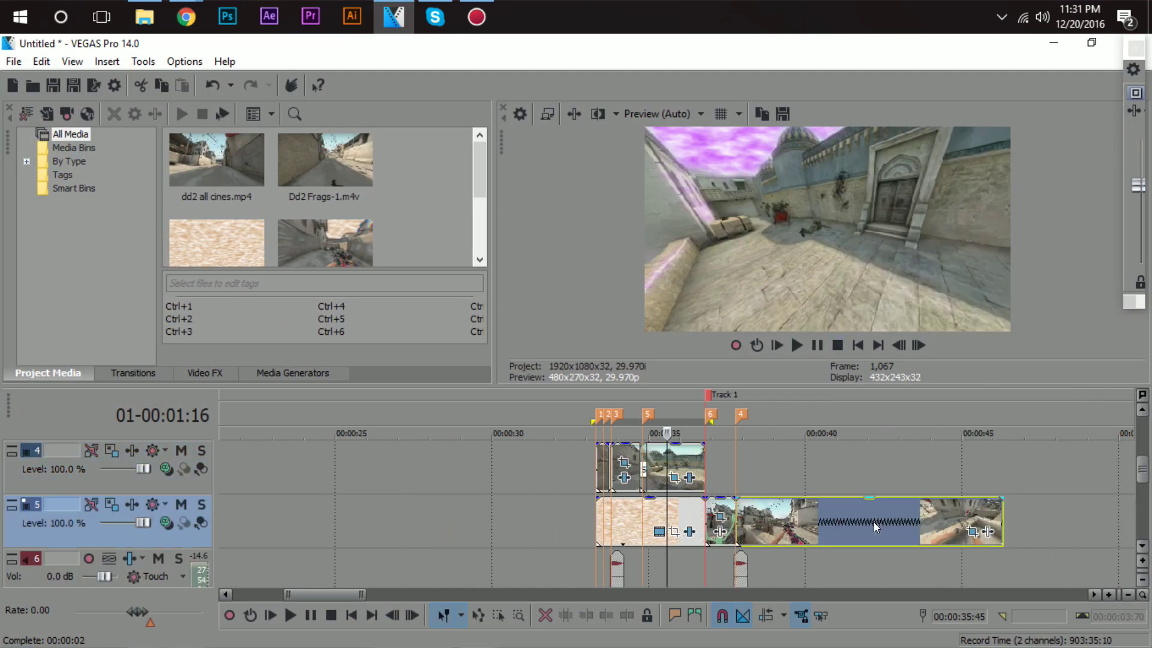
pyautogui.scroll(3, 853, 511)
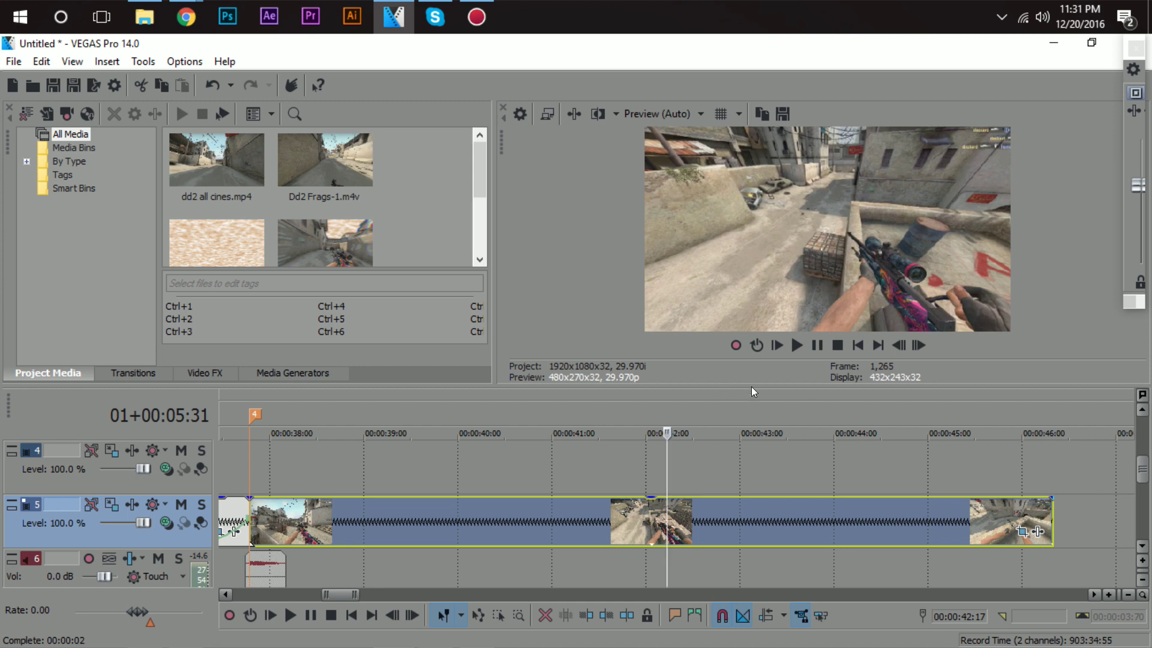
pyautogui.scroll(-1, 978, 565)
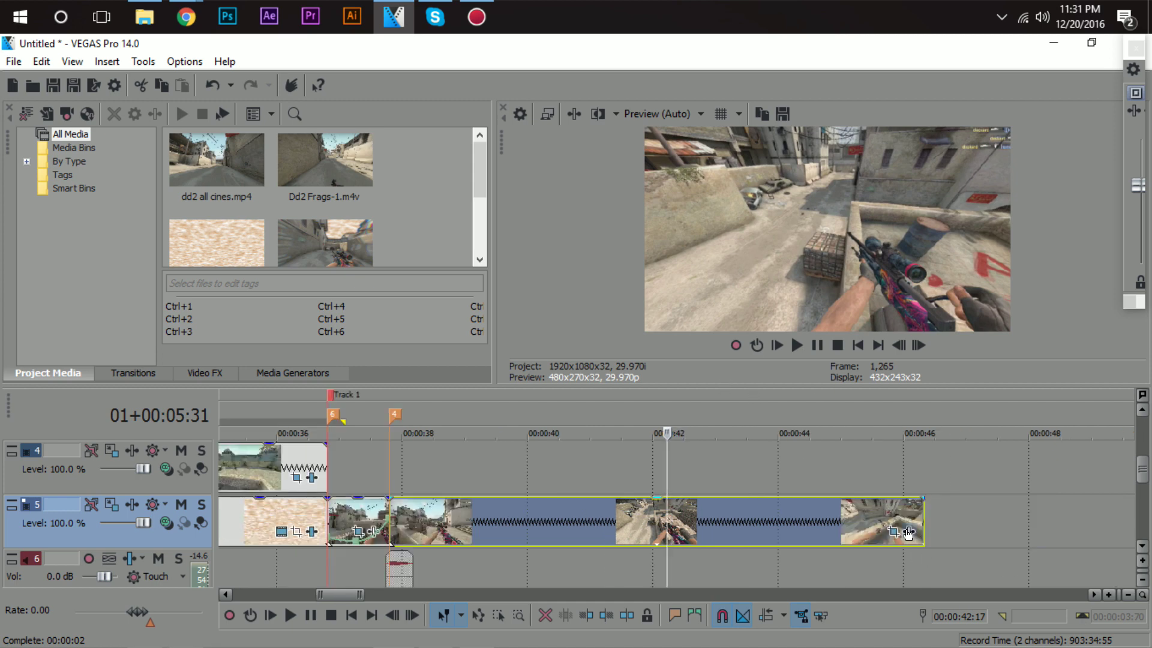
pyautogui.click(199, 374)
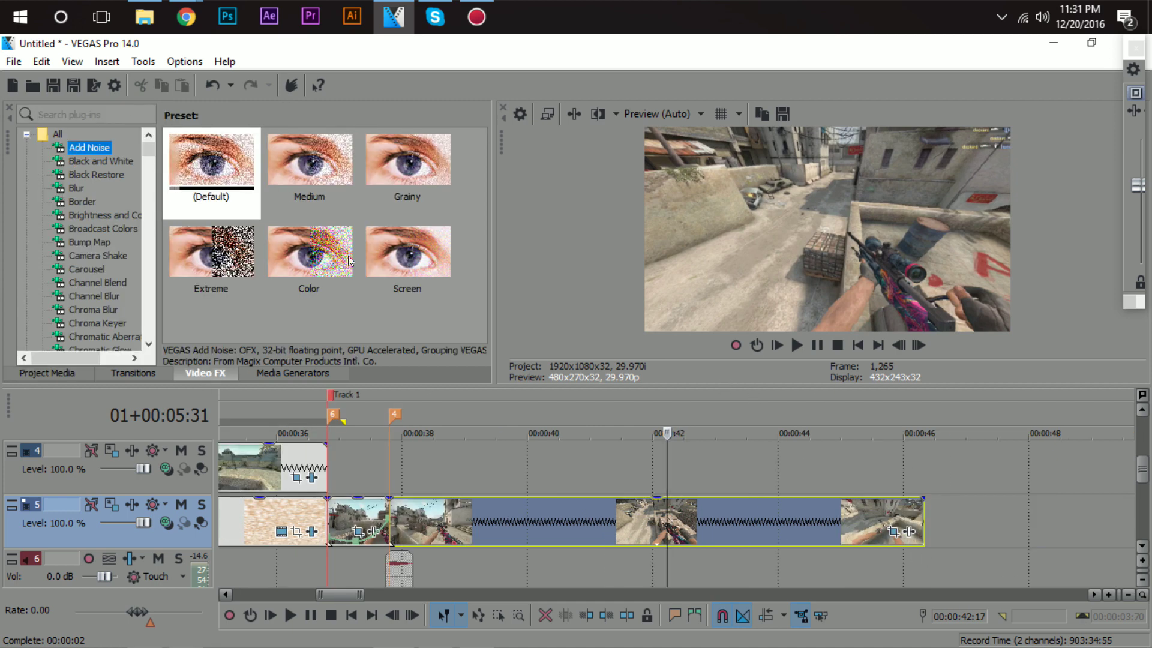
pyautogui.click(908, 532)
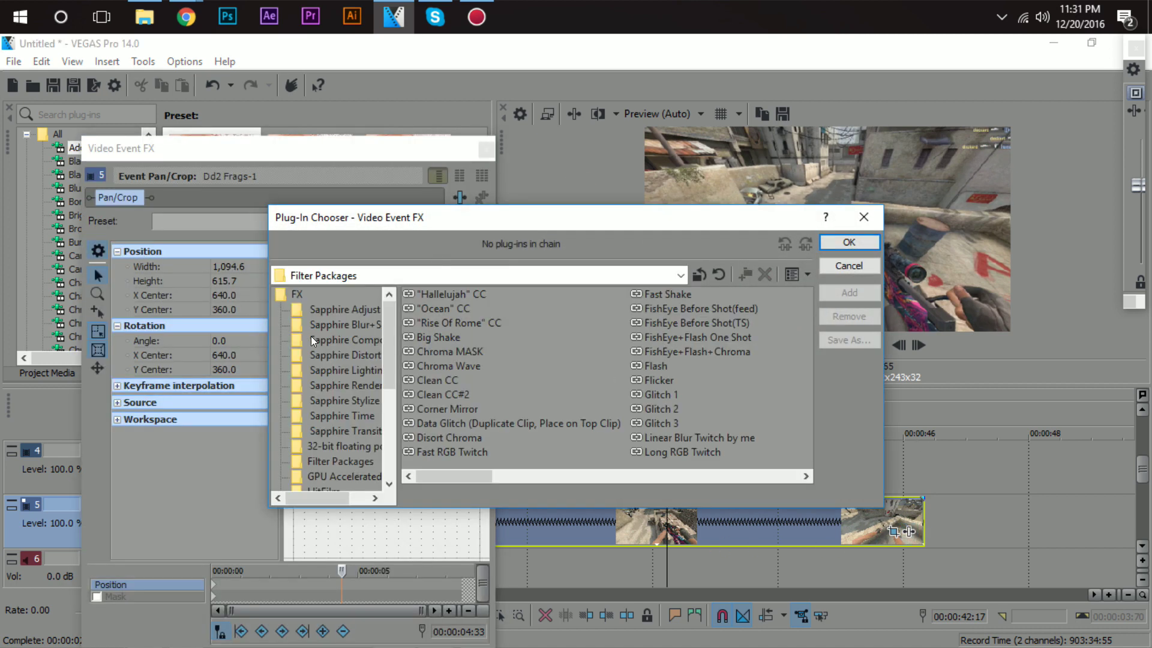
# Add the Glitch 1 Filter Package to Dd2 Frags-1, applying S_Shake, S_JpegDamage and S_WarpChroma.
pyautogui.click(297, 294)
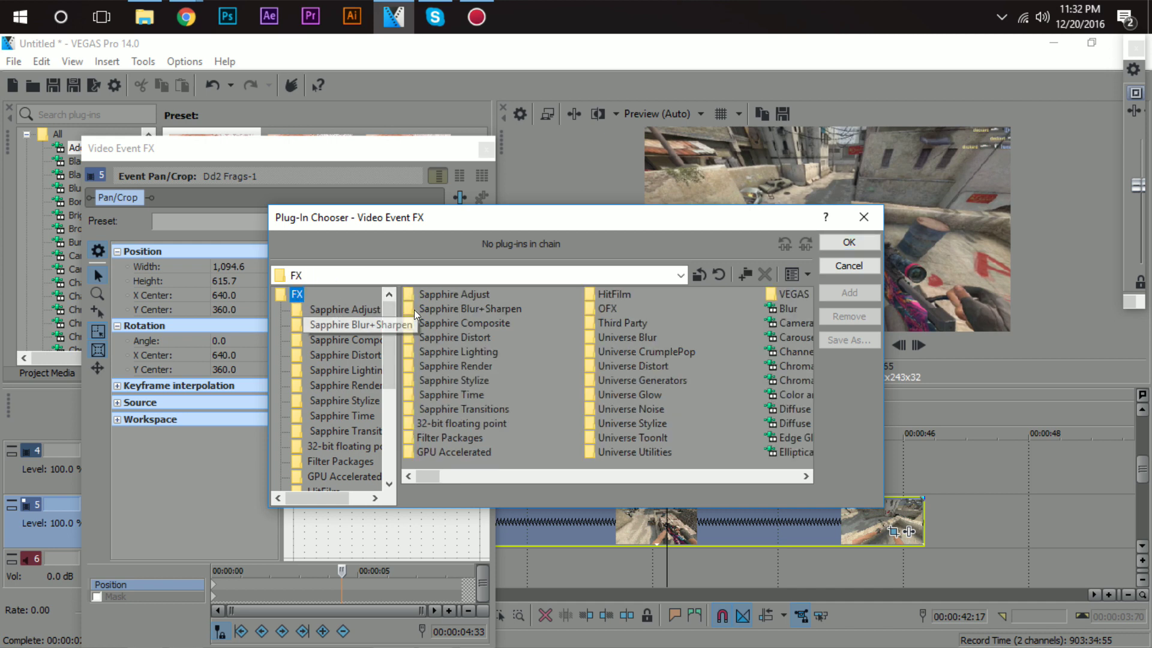
pyautogui.scroll(-1, 390, 328)
pyautogui.scroll(-1, 390, 329)
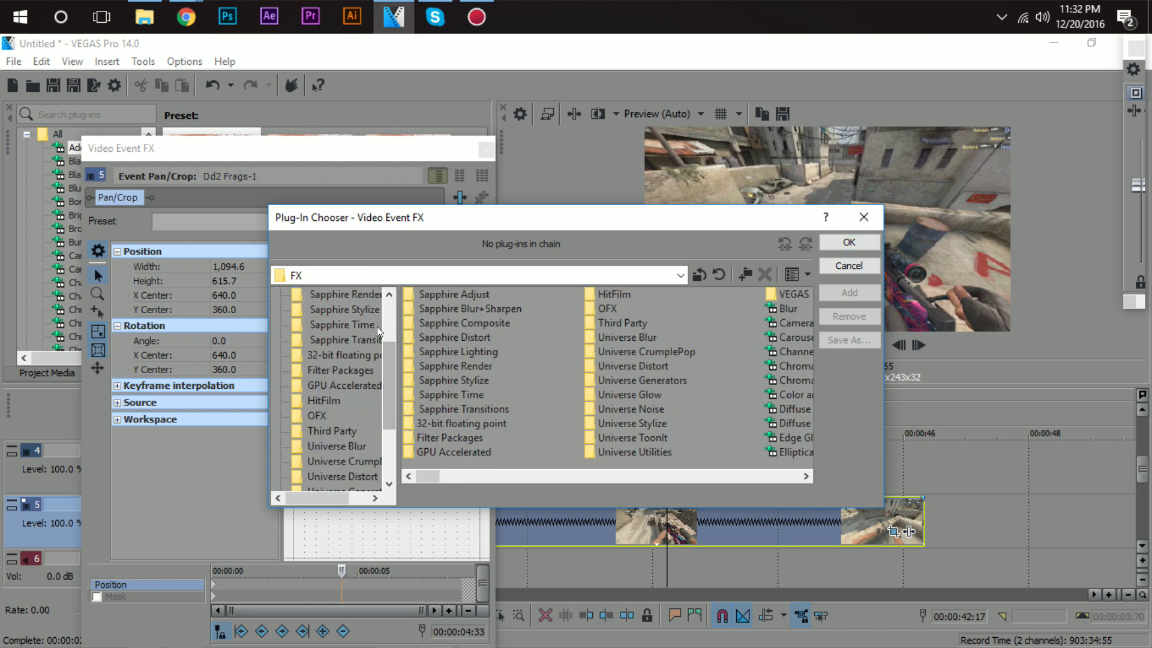
pyautogui.click(341, 373)
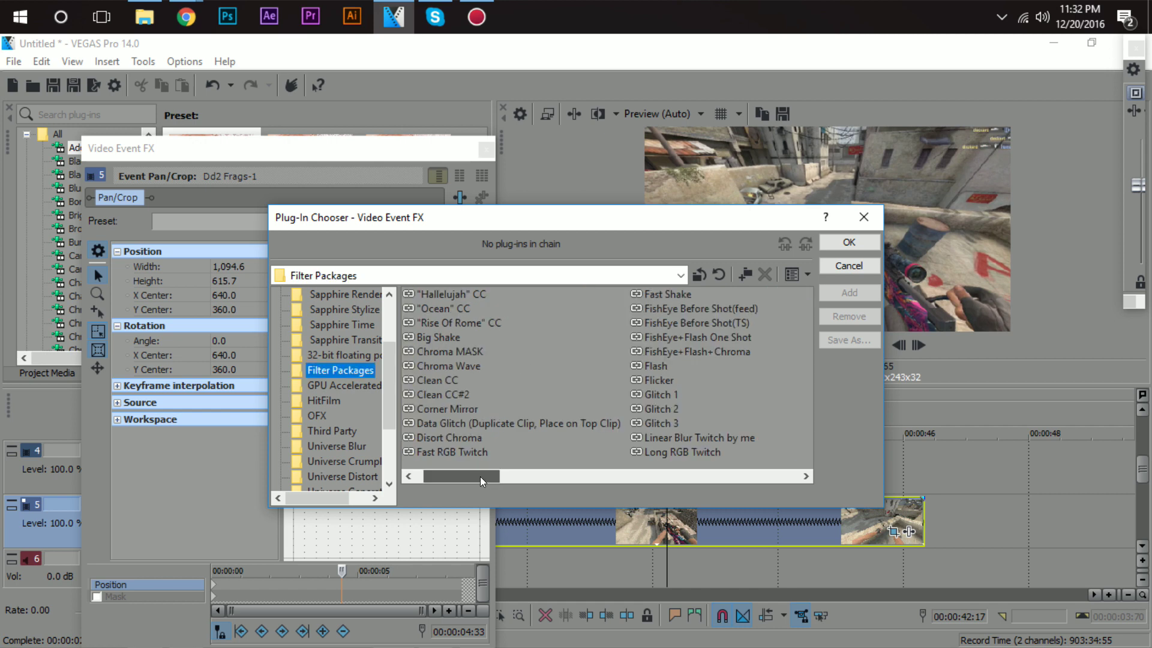
pyautogui.moveTo(482, 479); pyautogui.dragTo(527, 476)
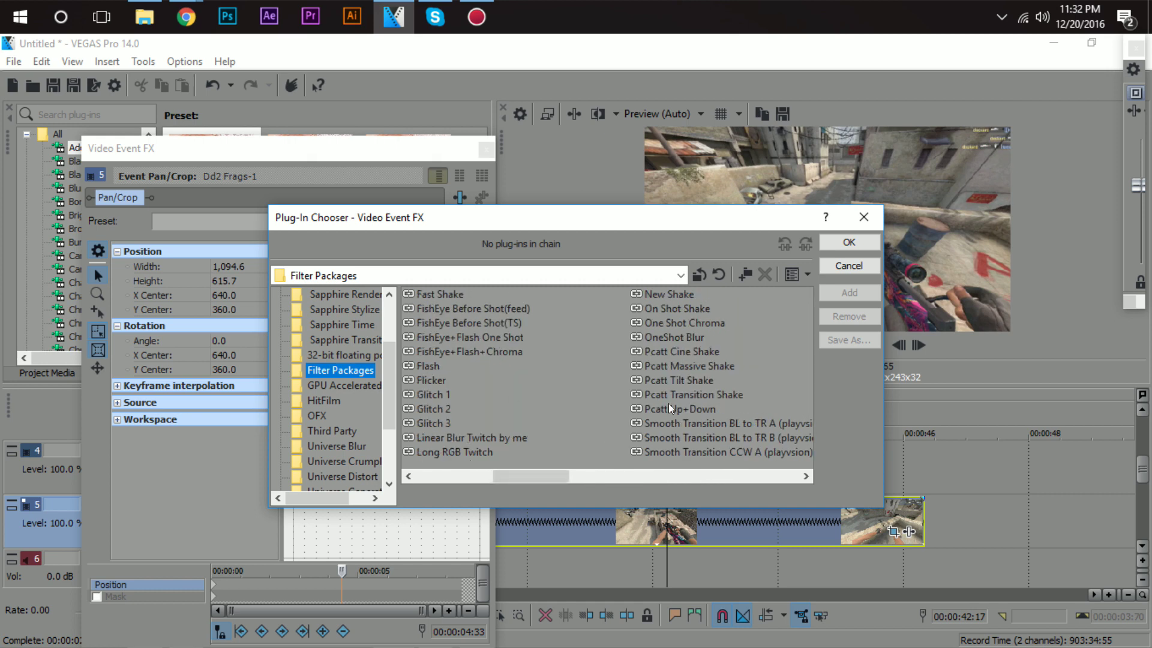
pyautogui.moveTo(558, 478); pyautogui.dragTo(531, 476)
pyautogui.click(445, 396)
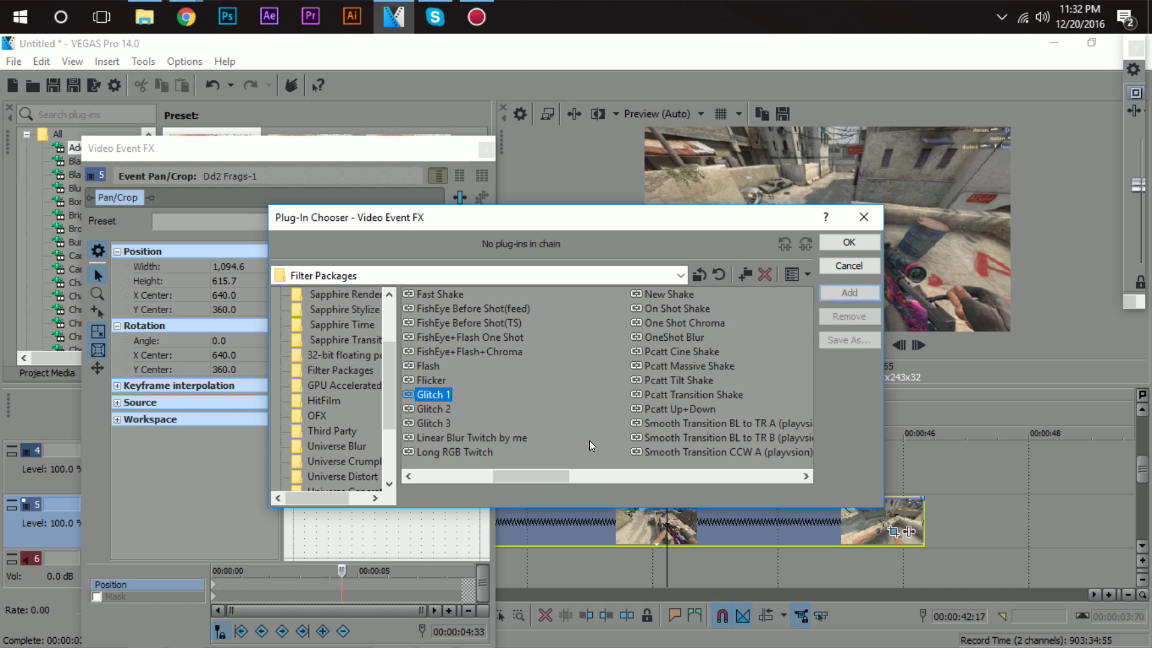
pyautogui.click(832, 294)
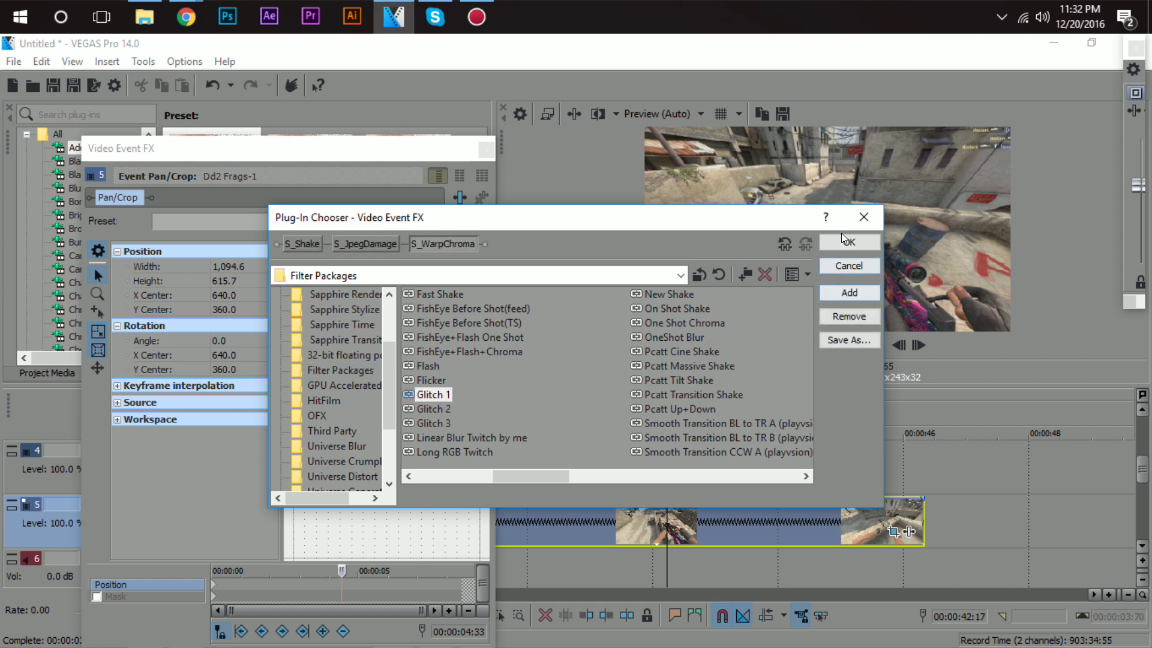
pyautogui.click(845, 242)
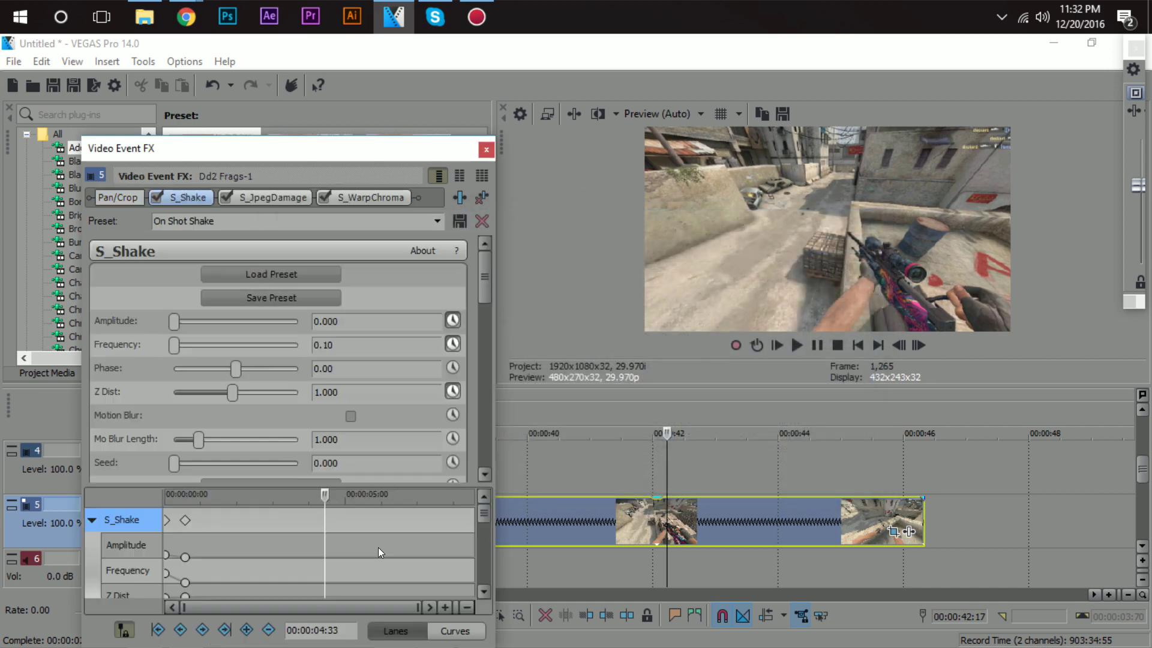
# Step frame by frame from the clip's start until S_Shake amplitude returns to 0.000.
pyautogui.click(167, 522)
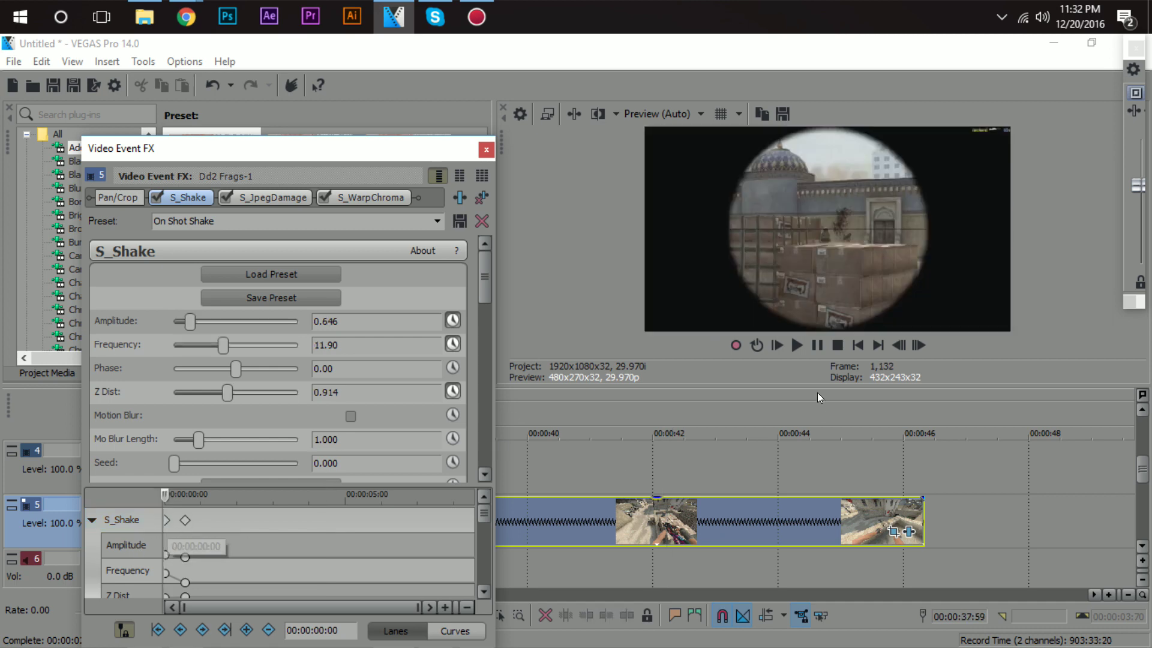
pyautogui.click(918, 345)
pyautogui.click(918, 345)
pyautogui.click(918, 344)
pyautogui.click(918, 345)
pyautogui.click(918, 345)
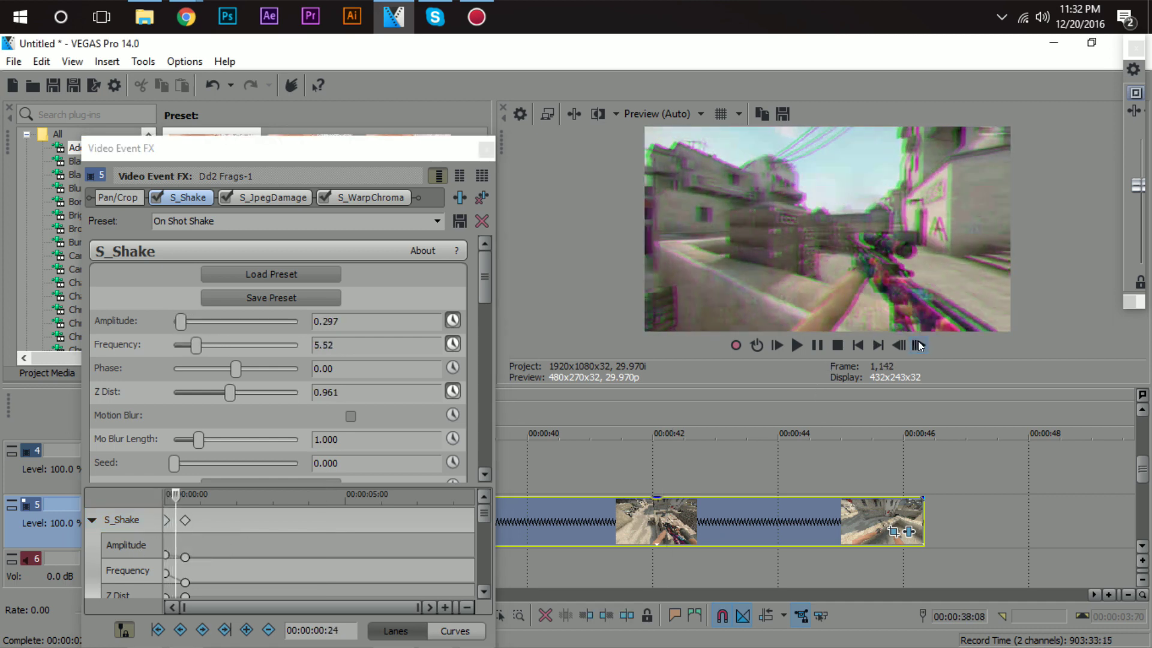
pyautogui.click(918, 345)
pyautogui.click(918, 345)
pyautogui.click(918, 345)
pyautogui.click(918, 345)
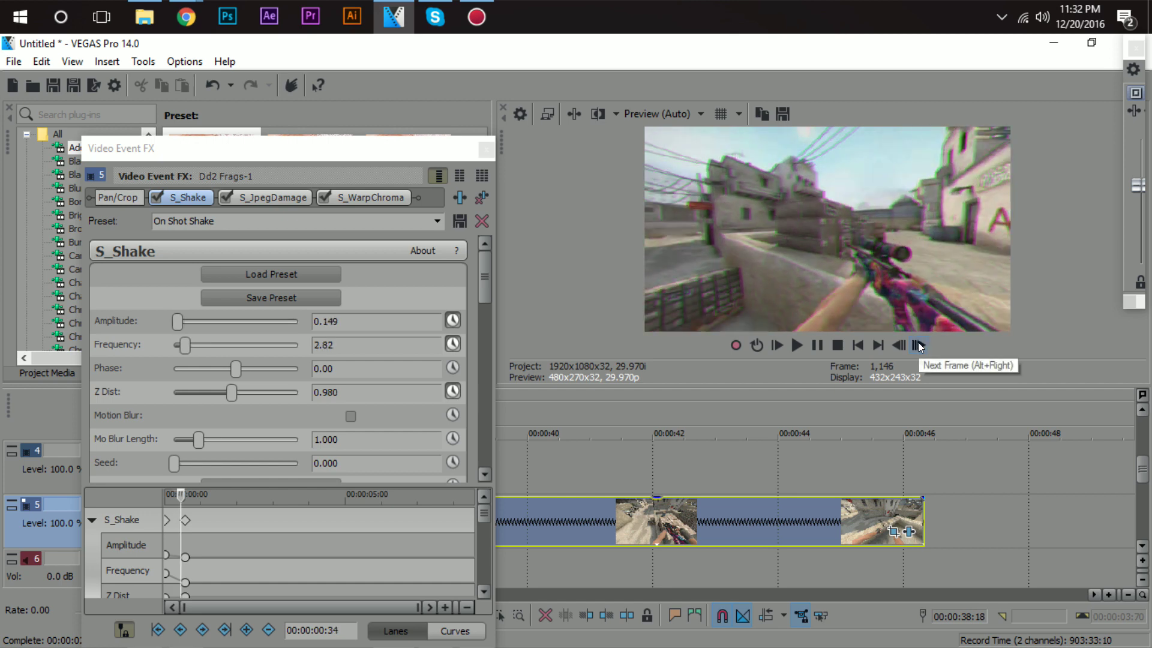
pyautogui.click(918, 345)
pyautogui.click(918, 345)
pyautogui.click(918, 345)
pyautogui.click(918, 345)
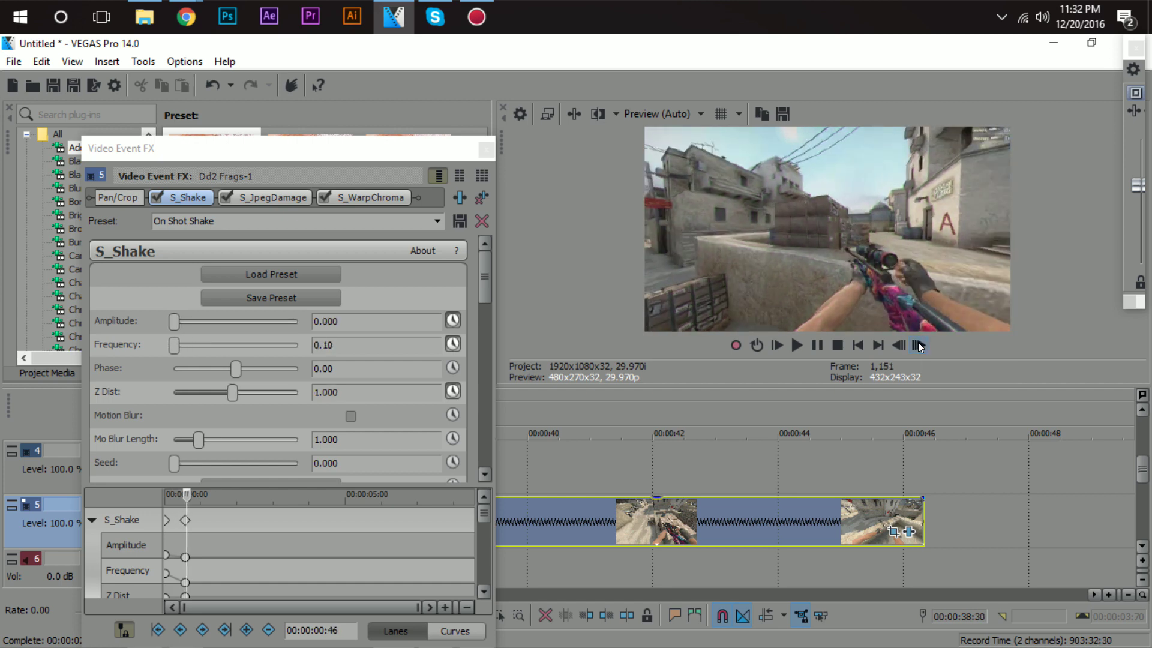
pyautogui.click(918, 345)
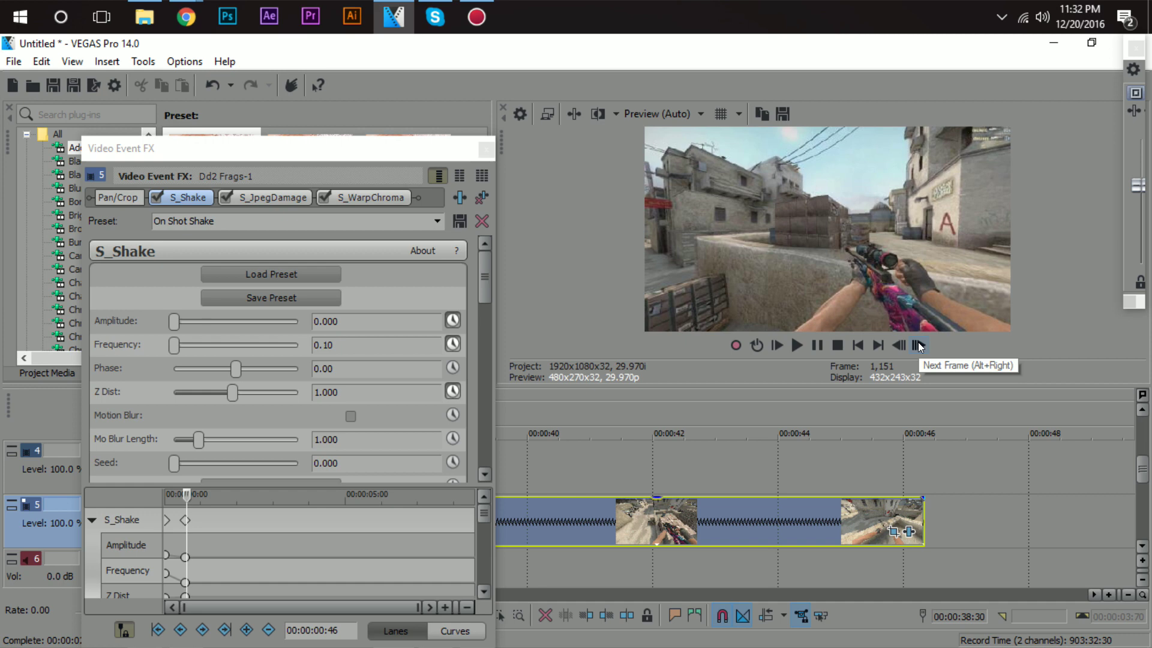